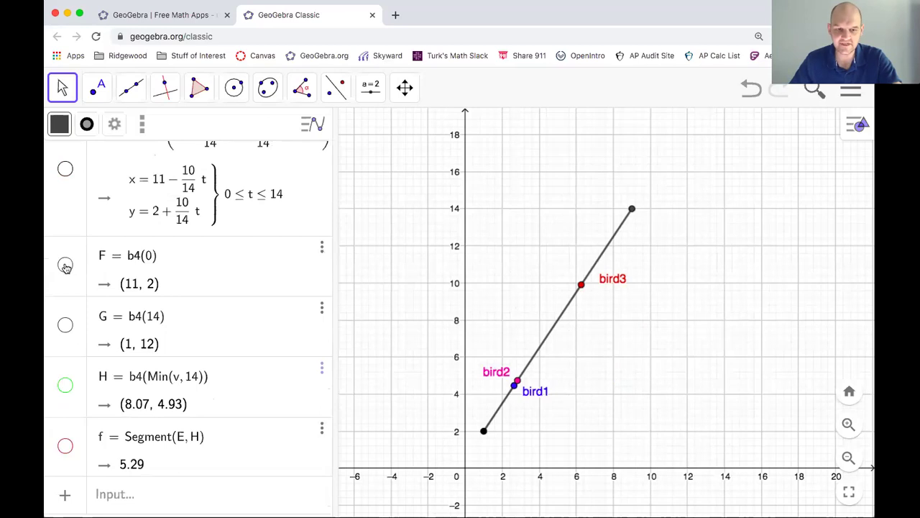
# Step: Show bird 4's path b4 together with its endpoints F and G in the graph
pyautogui.click(65, 326)
pyautogui.scroll(3, 66, 324)
pyautogui.click(64, 252)
pyautogui.click(64, 252)
pyautogui.click(64, 252)
pyautogui.scroll(-2, 188, 300)
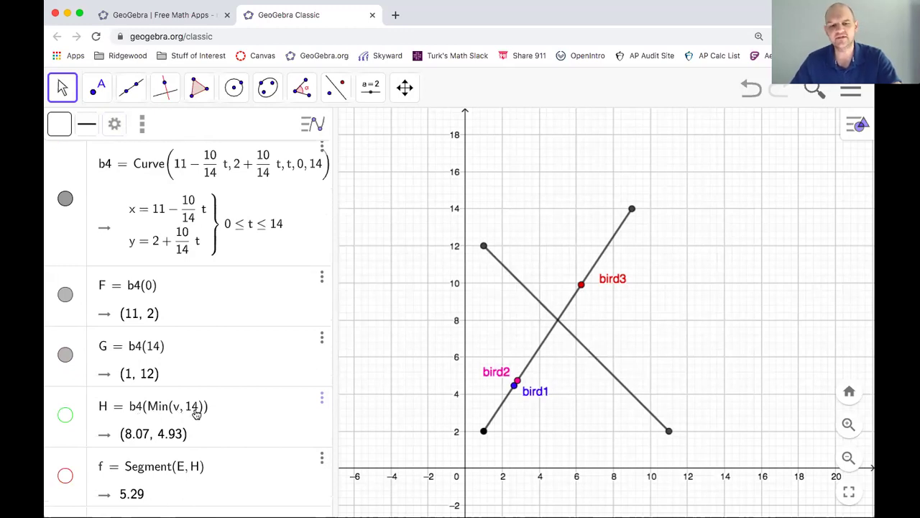
pyautogui.click(66, 415)
pyautogui.click(66, 416)
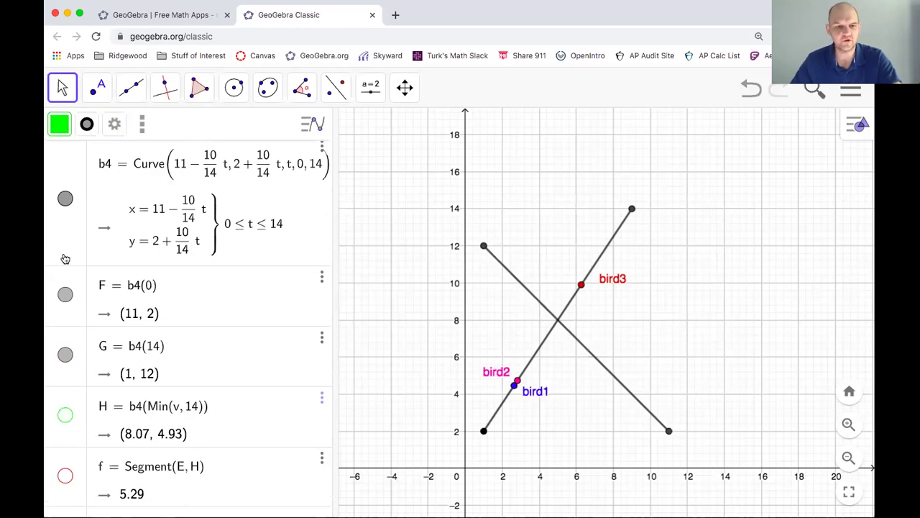
# Step: Hide the curve b4 and its endpoints F and G
pyautogui.click(66, 199)
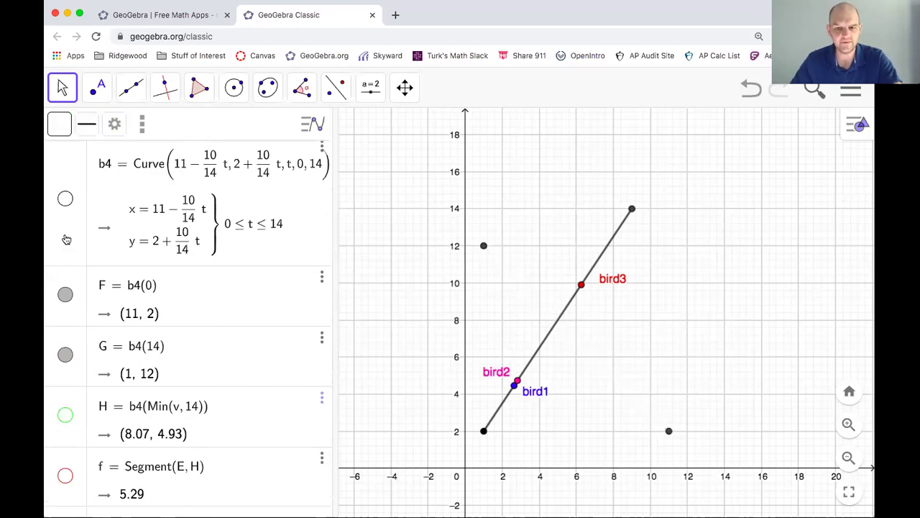
pyautogui.click(65, 294)
pyautogui.click(65, 355)
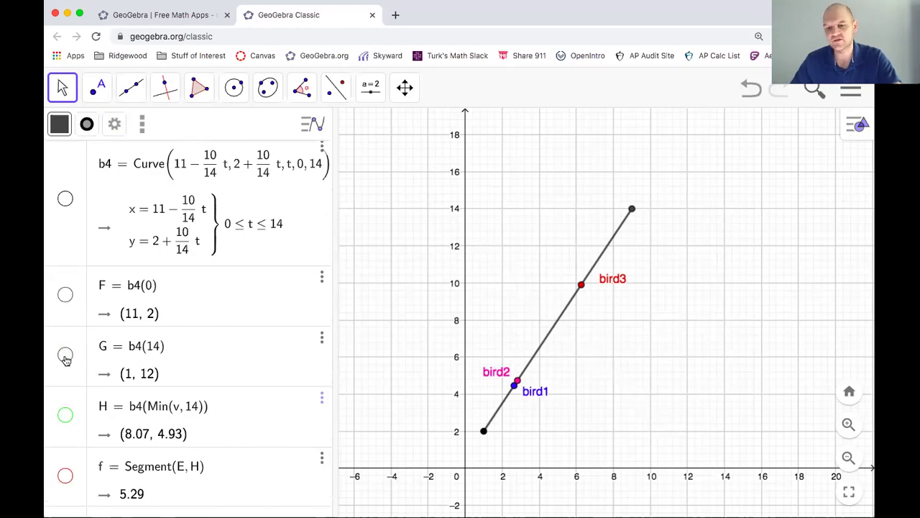
# Step: Hide bird 1's moving point C = b1(v) in the graph
pyautogui.scroll(5, 179, 331)
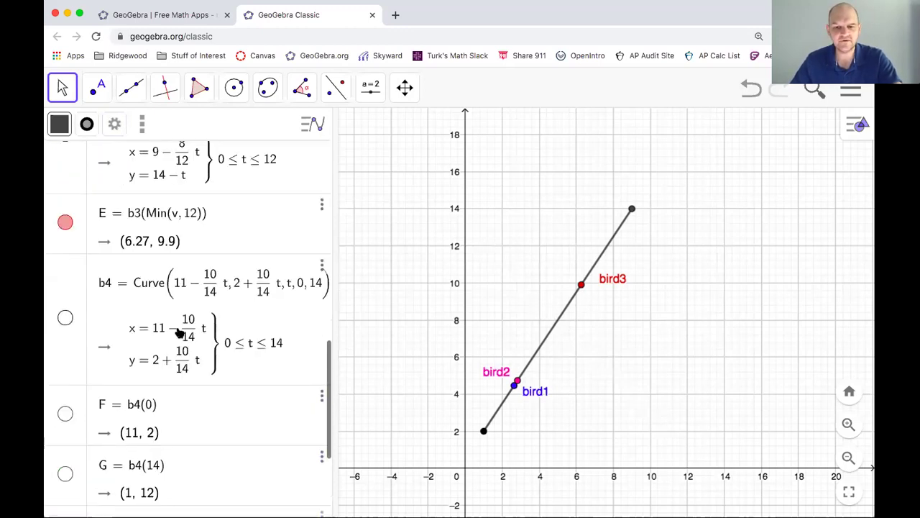
pyautogui.scroll(8, 178, 331)
pyautogui.scroll(-2, 179, 328)
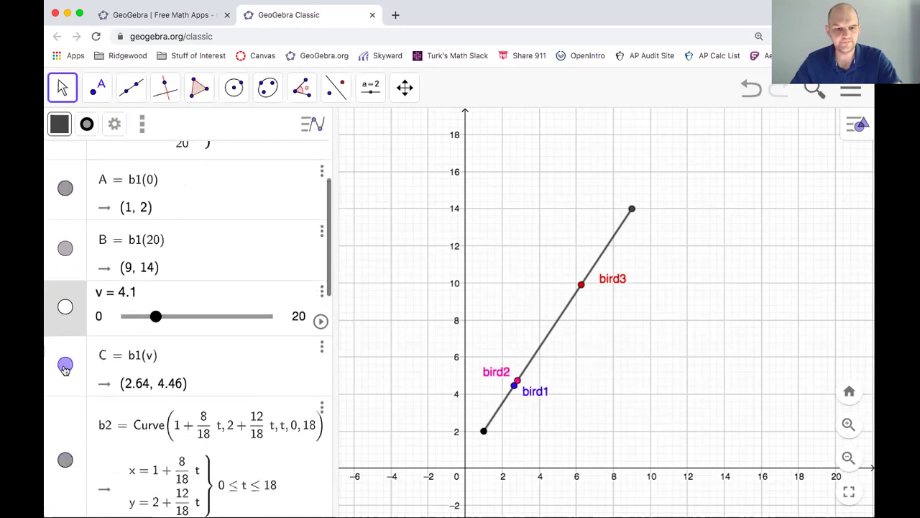
pyautogui.click(64, 365)
pyautogui.scroll(-2, 128, 363)
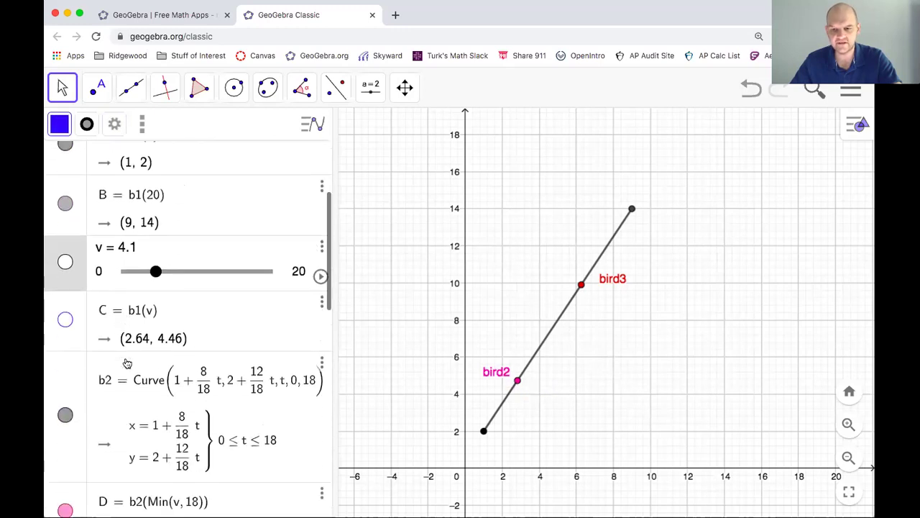
# Step: Hide bird 3's moving point E = b3(Min(v, 12)), leaving bird 2's point shown
pyautogui.scroll(-9, 63, 406)
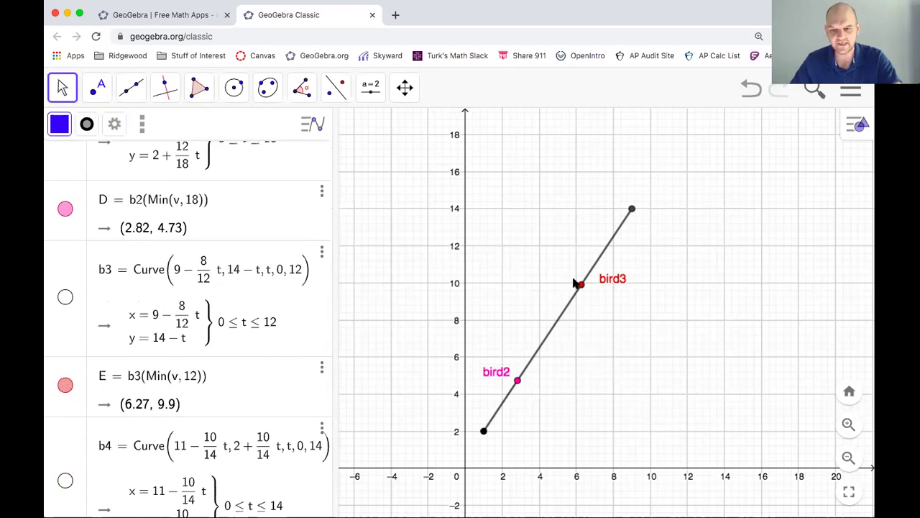
pyautogui.click(65, 385)
pyautogui.click(66, 385)
pyautogui.click(66, 385)
pyautogui.click(65, 385)
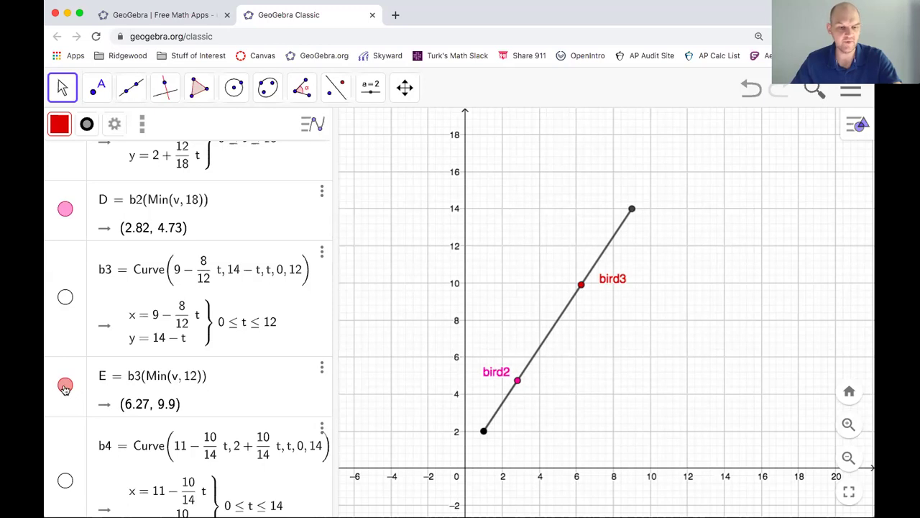
pyautogui.click(66, 386)
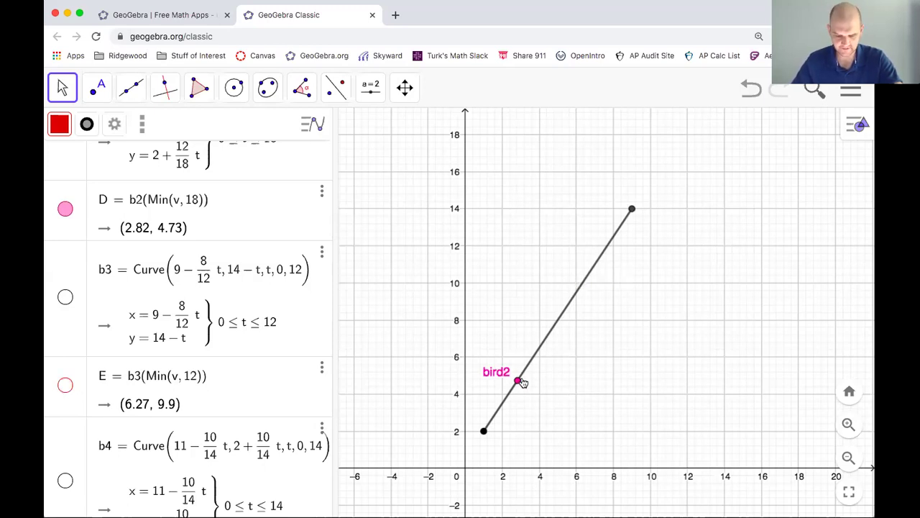
# Step: Create two points at (6, 0) and (3, 24) for the new bird's start and end
pyautogui.scroll(-5, 253, 335)
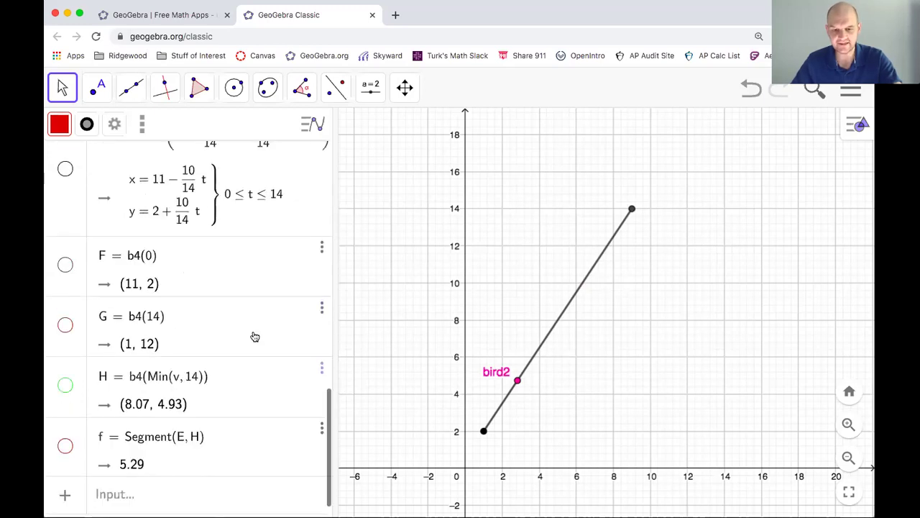
pyautogui.click(156, 493)
pyautogui.write('(')
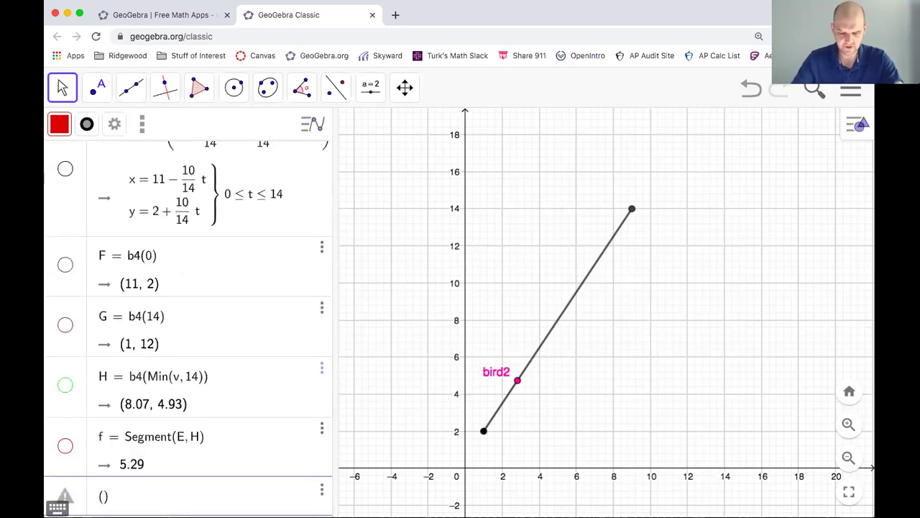
pyautogui.write('6,0')
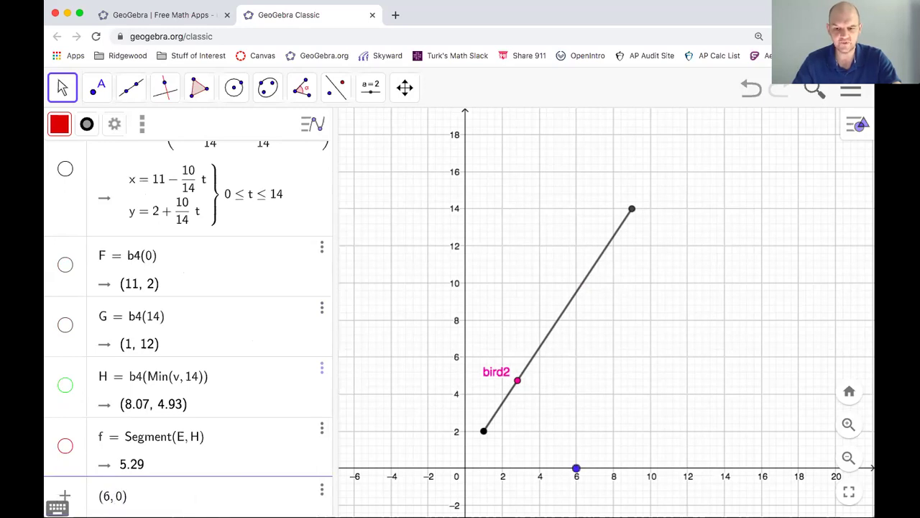
pyautogui.press('Return')
pyautogui.write('(')
pyautogui.write('3, 24')
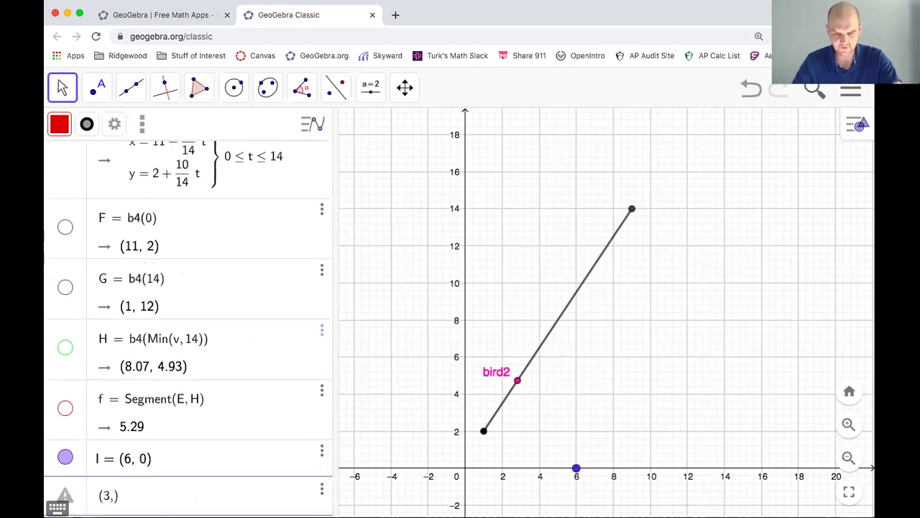
pyautogui.press('Return')
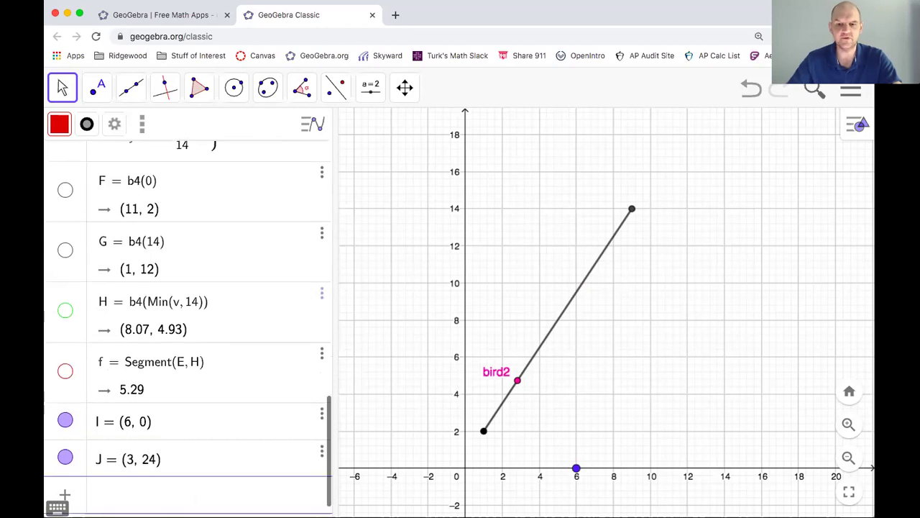
# Step: Create a segment connecting points I and J as the new bird's path
pyautogui.click(848, 457)
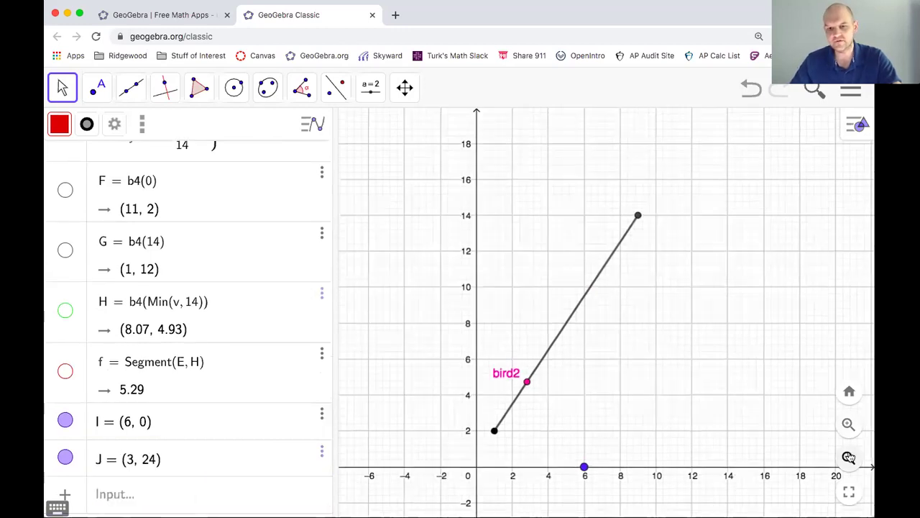
pyautogui.click(848, 458)
pyautogui.click(848, 457)
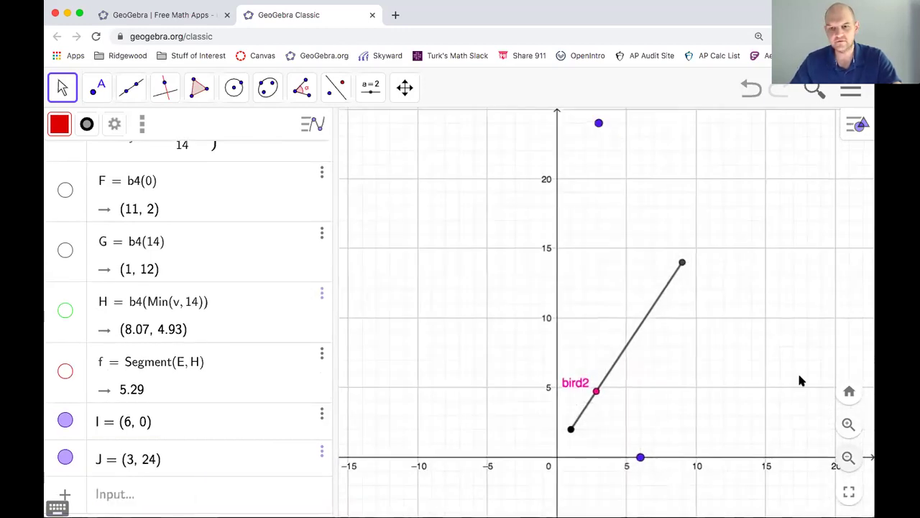
pyautogui.moveTo(752, 295); pyautogui.dragTo(662, 318)
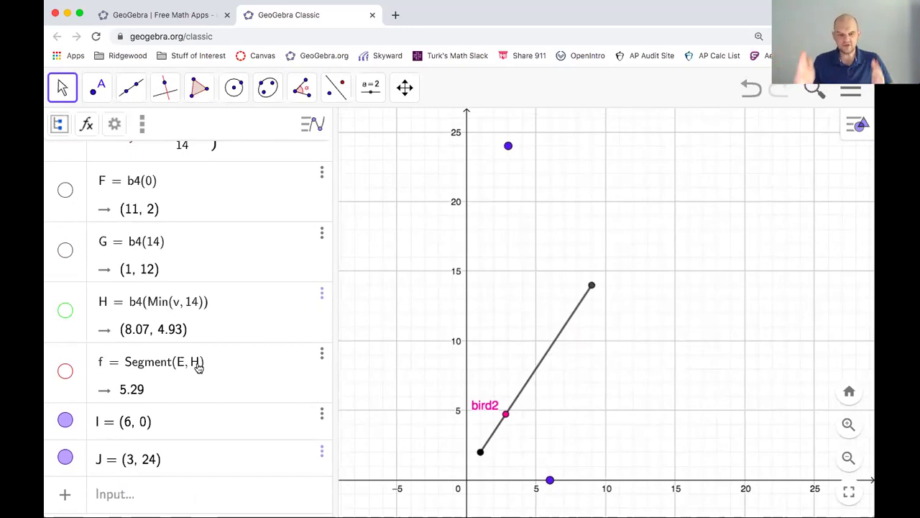
pyautogui.click(119, 497)
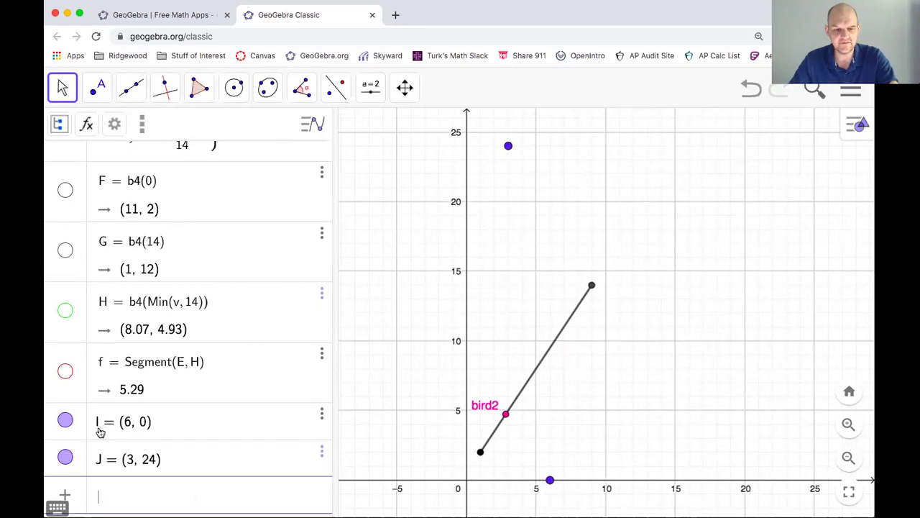
pyautogui.write('segment')
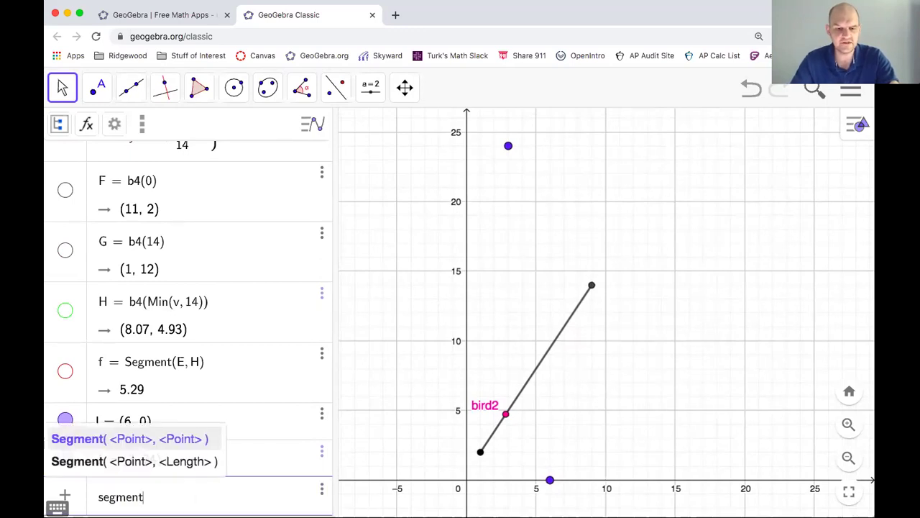
pyautogui.write('(I, J')
pyautogui.press('Return')
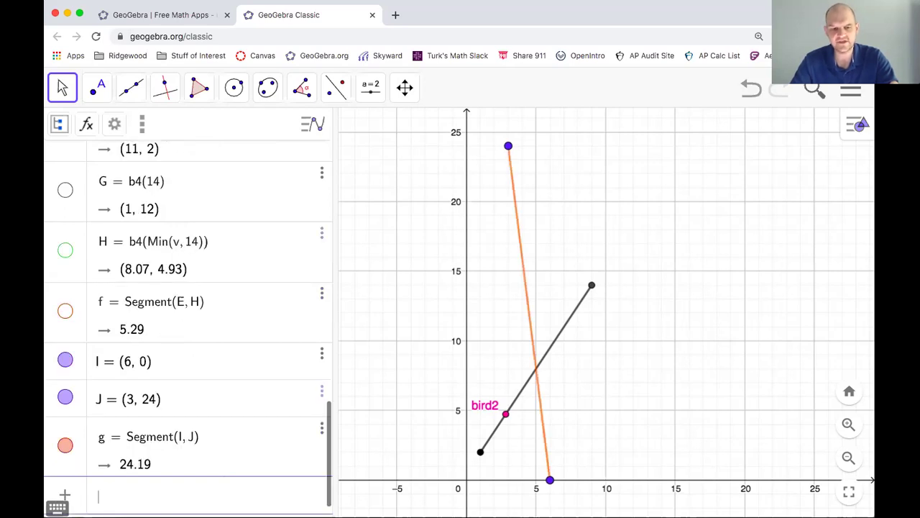
# Step: Recolor the segment between I and J brown and deselect it
pyautogui.click(74, 425)
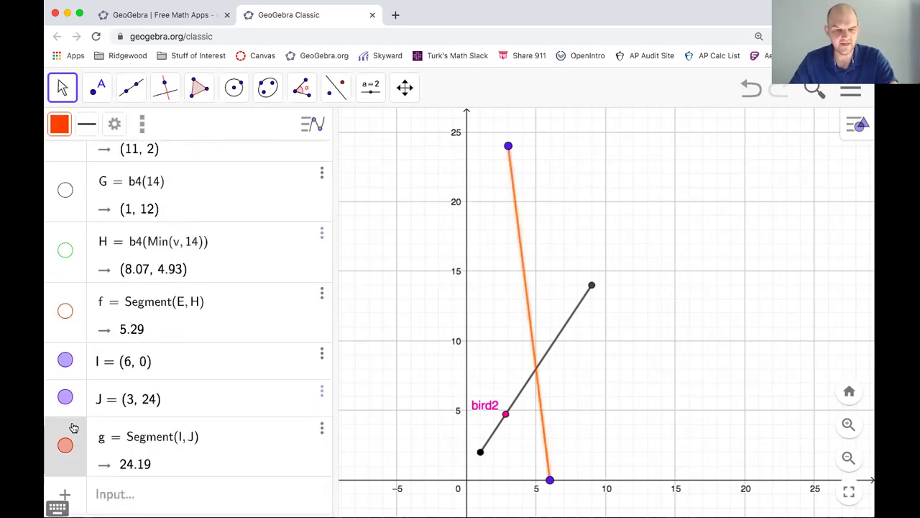
pyautogui.click(61, 127)
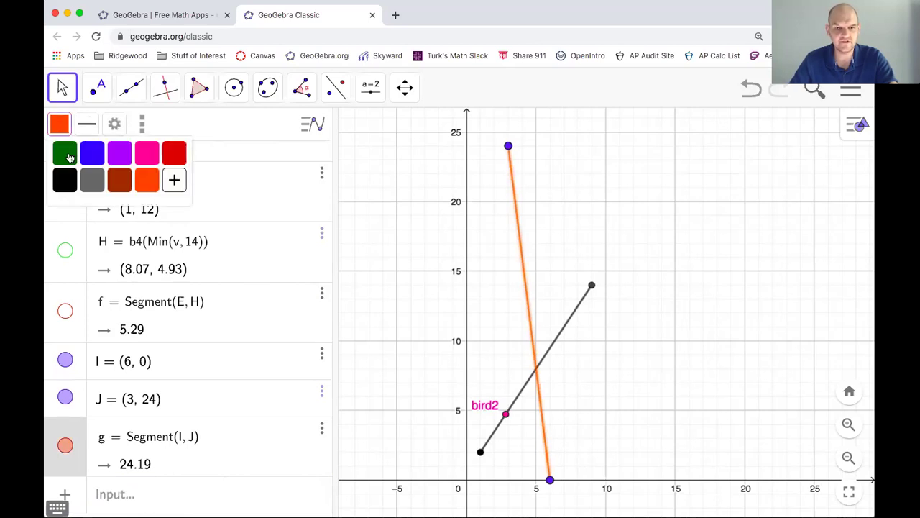
pyautogui.click(119, 180)
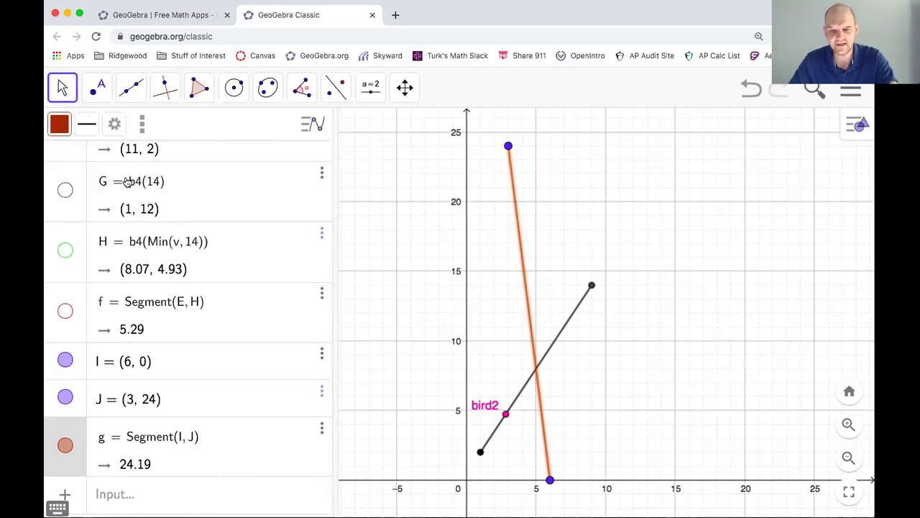
pyautogui.click(432, 219)
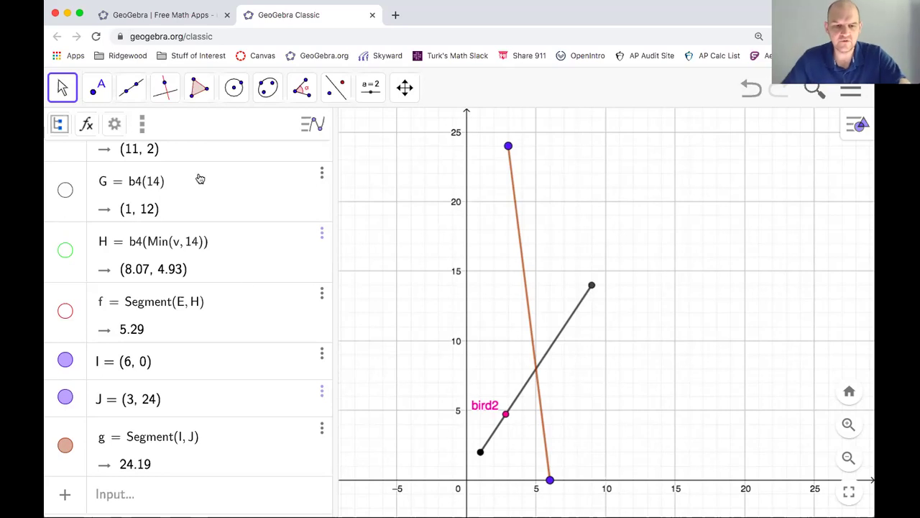
# Step: Set the slider v to 9 so that bird 2 sits where the two paths cross
pyautogui.scroll(5, 189, 199)
pyautogui.scroll(8, 189, 200)
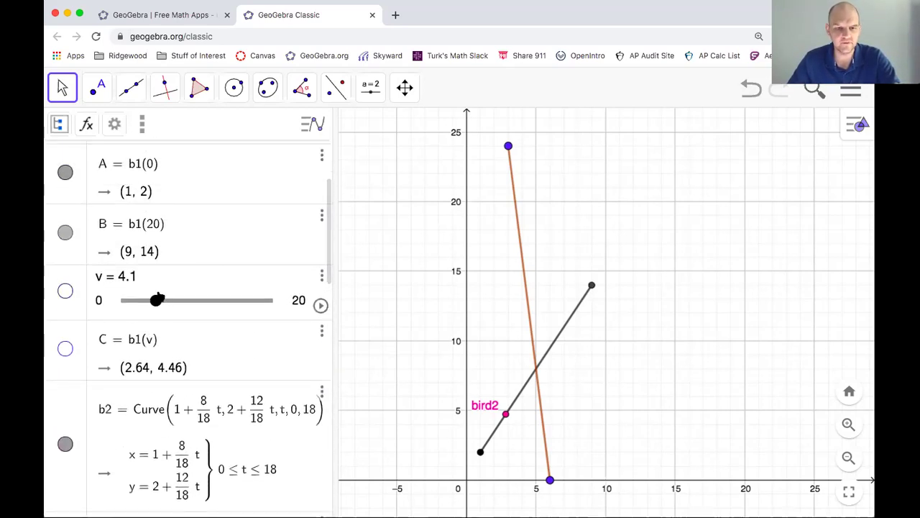
pyautogui.click(156, 300)
pyautogui.moveTo(156, 300); pyautogui.dragTo(189, 301)
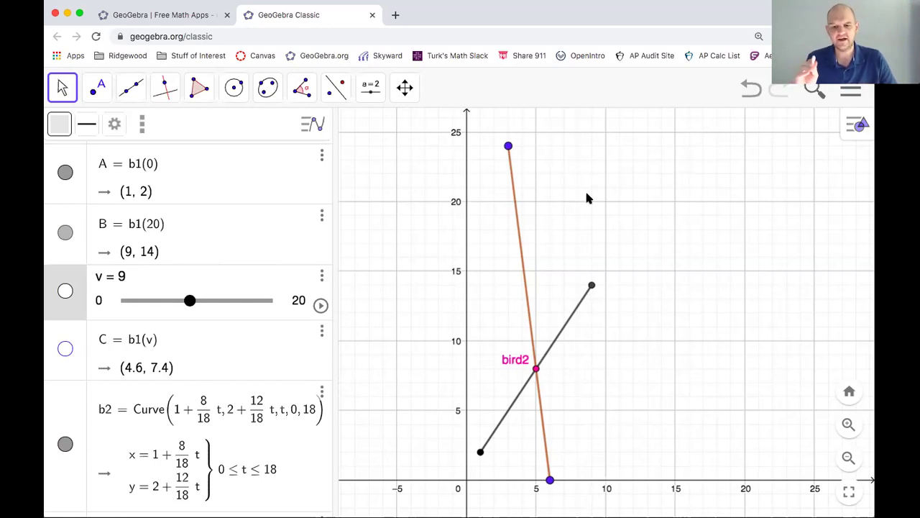
pyautogui.click(555, 342)
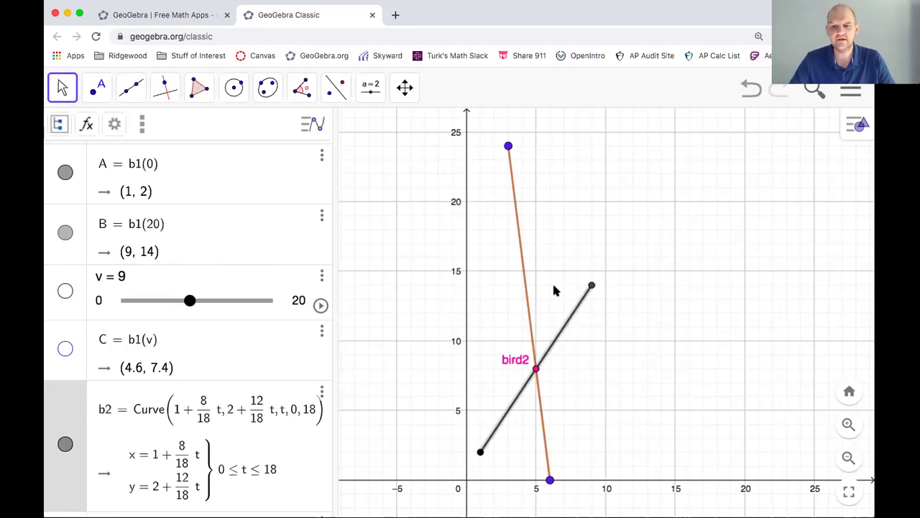
pyautogui.click(518, 237)
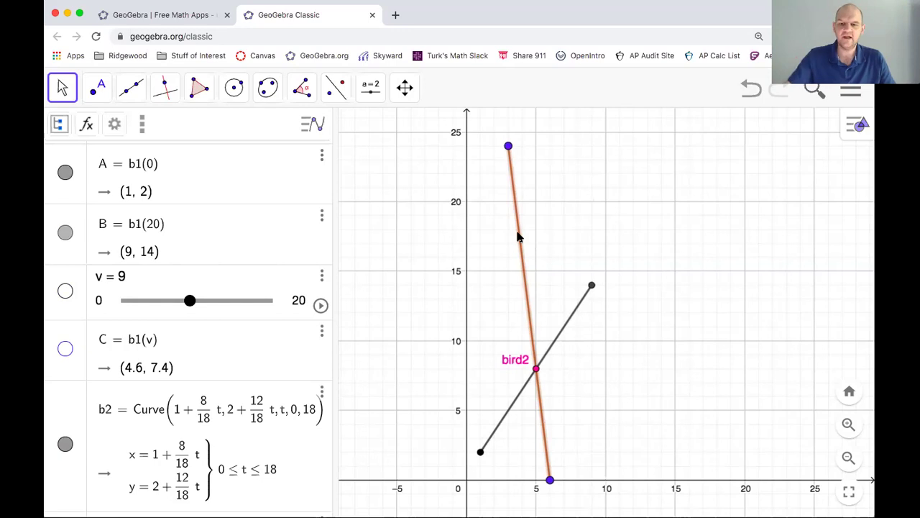
pyautogui.click(557, 221)
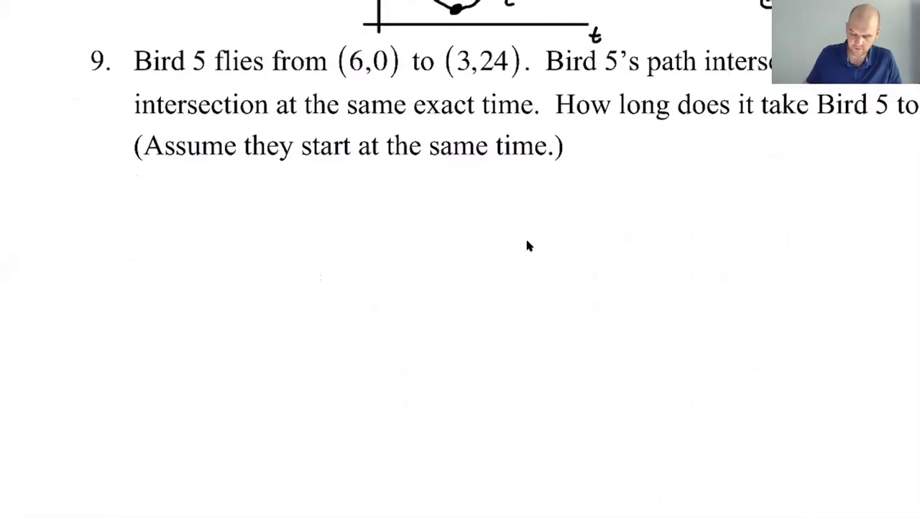
# Step: Handwrite "B6: start (6,0), end (3,24) time: 1 min" below problem 9 on the worksheet
pyautogui.moveTo(78, 203); pyautogui.dragTo(80, 237)
pyautogui.moveTo(107, 223); pyautogui.dragTo(103, 235)
pyautogui.moveTo(182, 212)
pyautogui.mouseDown()
pyautogui.moveTo(185, 228)
pyautogui.moveTo(240, 226)
pyautogui.moveTo(248, 216)
pyautogui.moveTo(285, 230)
pyautogui.mouseUp()
pyautogui.moveTo(319, 198)
pyautogui.mouseDown()
pyautogui.moveTo(311, 214)
pyautogui.moveTo(326, 227)
pyautogui.moveTo(350, 204)
pyautogui.mouseUp()
pyautogui.moveTo(361, 201)
pyautogui.mouseDown()
pyautogui.moveTo(365, 227)
pyautogui.moveTo(387, 239)
pyautogui.moveTo(436, 210)
pyautogui.moveTo(480, 224)
pyautogui.mouseUp()
pyautogui.moveTo(522, 194); pyautogui.dragTo(513, 226)
pyautogui.moveTo(537, 200)
pyautogui.mouseDown()
pyautogui.moveTo(546, 210)
pyautogui.moveTo(538, 221)
pyautogui.mouseUp()
pyautogui.moveTo(556, 214)
pyautogui.mouseDown()
pyautogui.moveTo(554, 227)
pyautogui.moveTo(603, 214)
pyautogui.mouseUp()
pyautogui.moveTo(608, 192); pyautogui.dragTo(606, 219)
pyautogui.moveTo(651, 197)
pyautogui.mouseDown()
pyautogui.moveTo(646, 216)
pyautogui.moveTo(659, 203)
pyautogui.mouseUp()
pyautogui.moveTo(660, 204); pyautogui.dragTo(664, 215)
pyautogui.moveTo(670, 197); pyautogui.dragTo(724, 198)
pyautogui.moveTo(722, 207)
pyautogui.mouseDown()
pyautogui.moveTo(764, 189)
pyautogui.moveTo(755, 211)
pyautogui.mouseUp()
pyautogui.moveTo(744, 213); pyautogui.dragTo(821, 208)
pyautogui.moveTo(825, 200); pyautogui.dragTo(826, 209)
pyautogui.moveTo(830, 193); pyautogui.dragTo(854, 209)
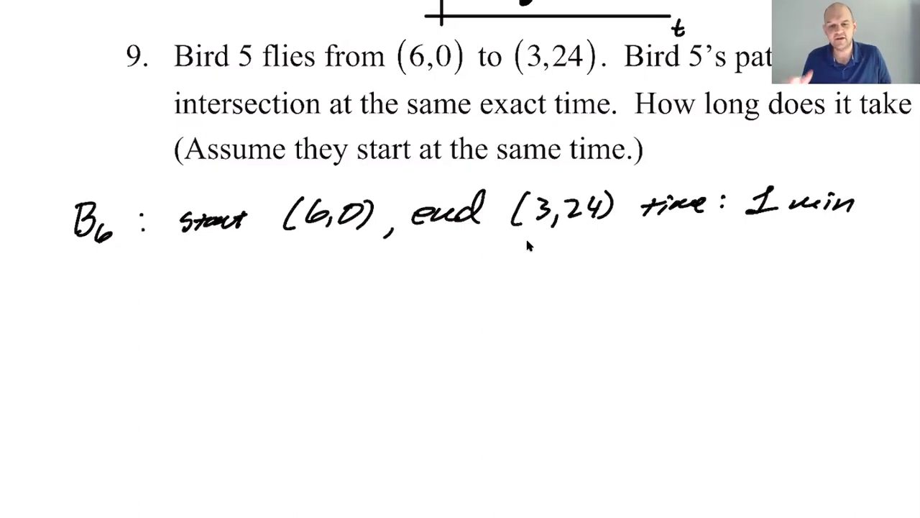
pyautogui.scroll(-2, 527, 246)
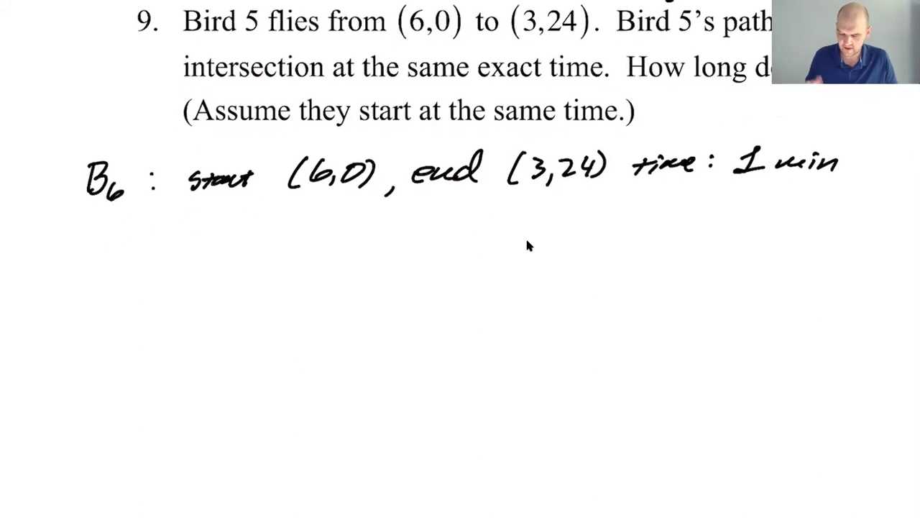